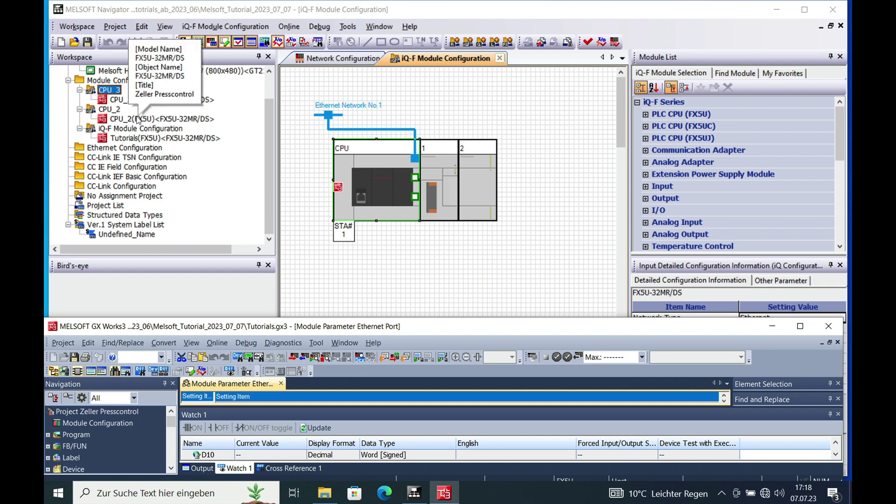
Open CPU_3 (FX5U) from the Navigator Workspace tree in a separate GX Works3 window.
click(138, 119)
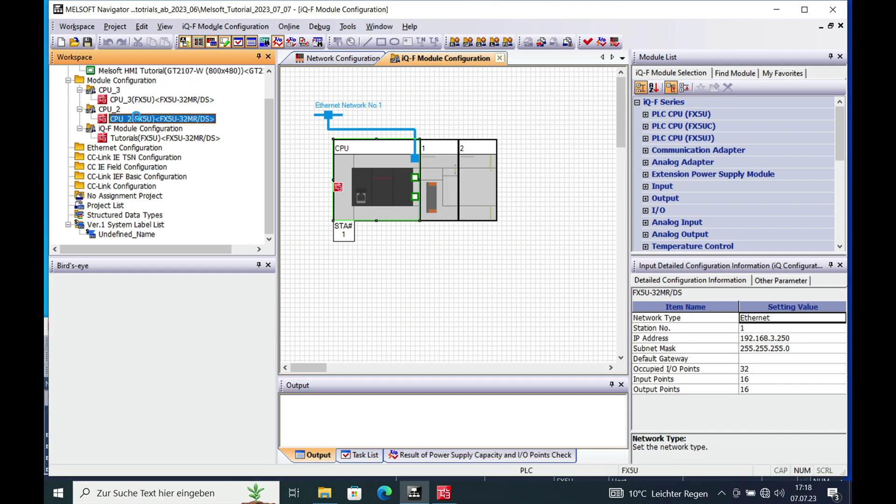
double_click(161, 99)
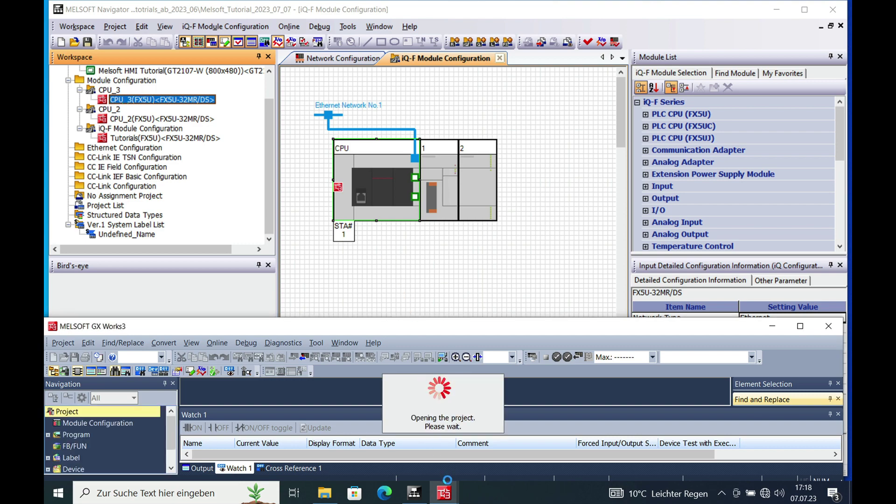
mouse_move(448, 480)
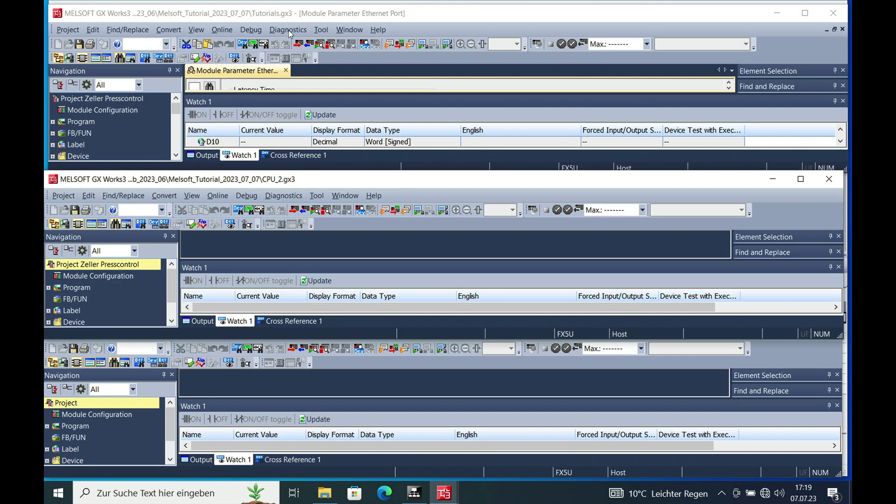
Start System Simulation from the Tutorials window's Debug > Simulation > System Simulation menu.
click(265, 30)
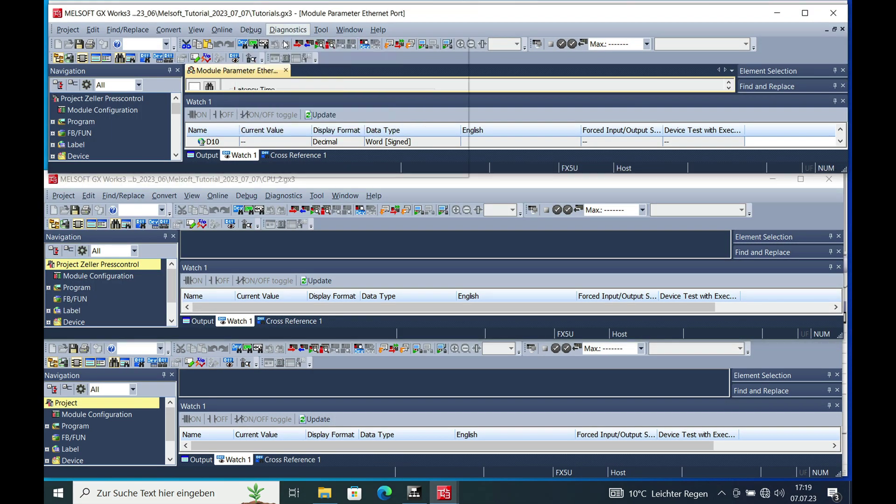
mouse_move(269, 45)
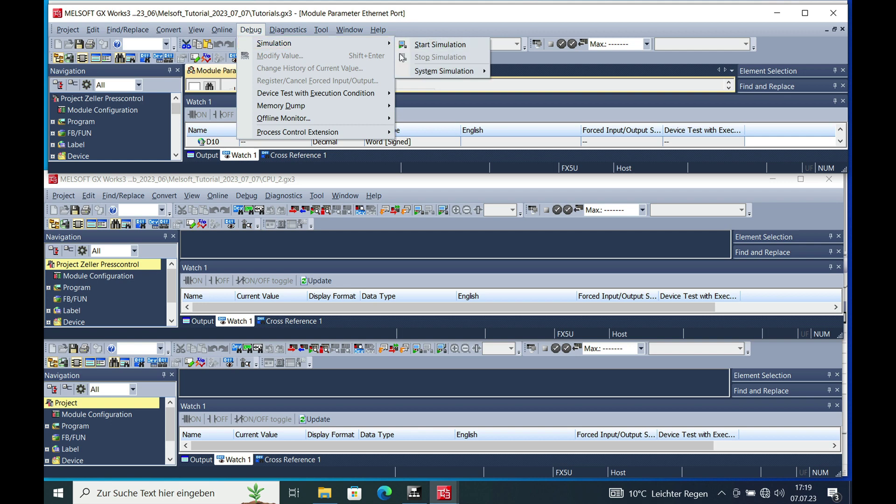
mouse_move(443, 76)
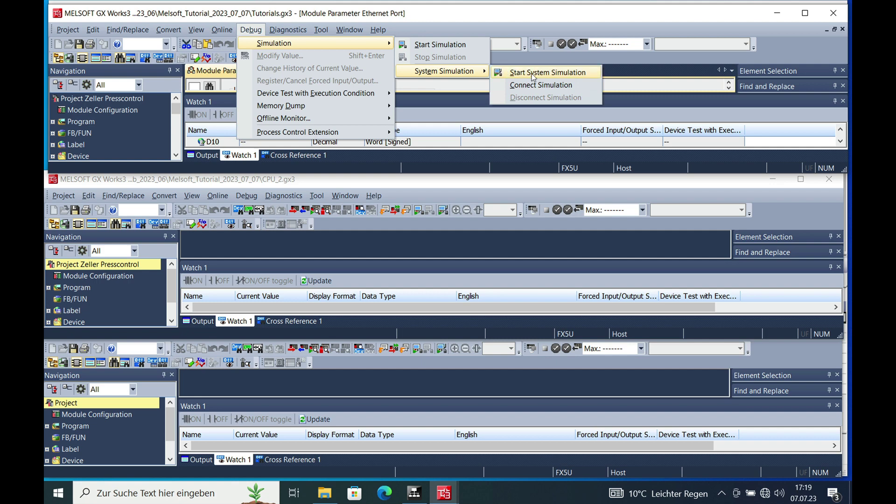
click(532, 76)
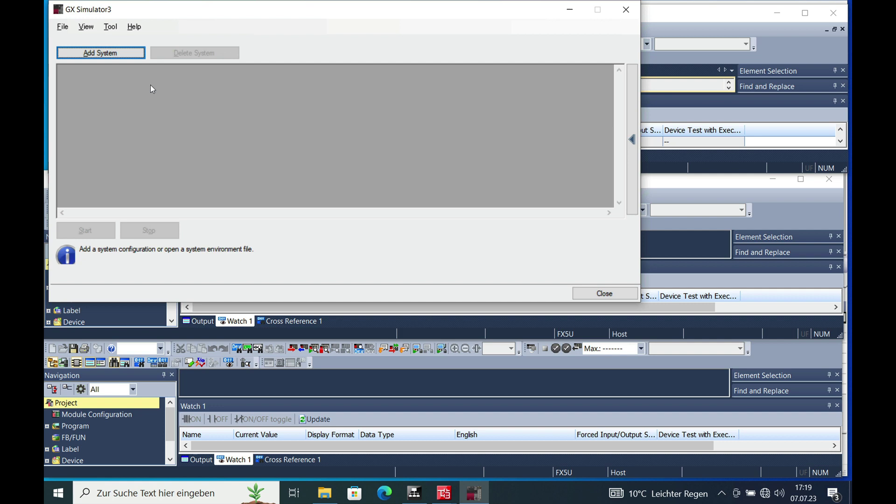
Add Tutorials.gx3 to the simulator as System 1.
click(99, 53)
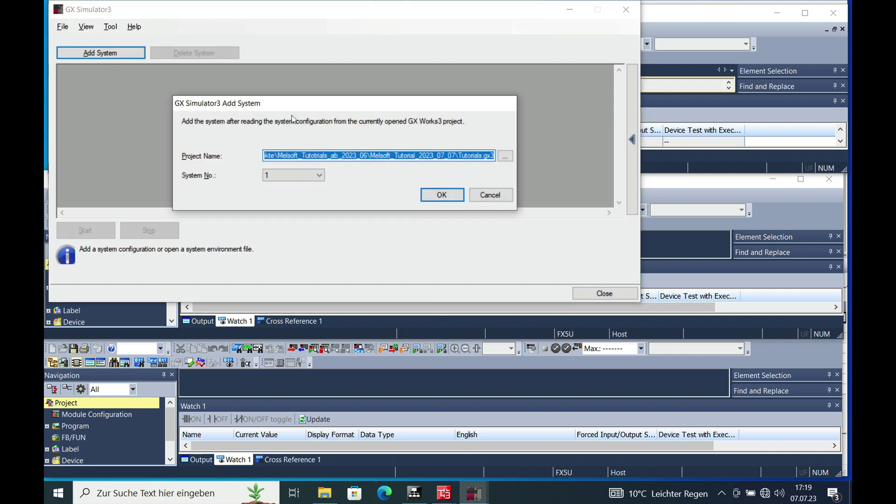
click(506, 156)
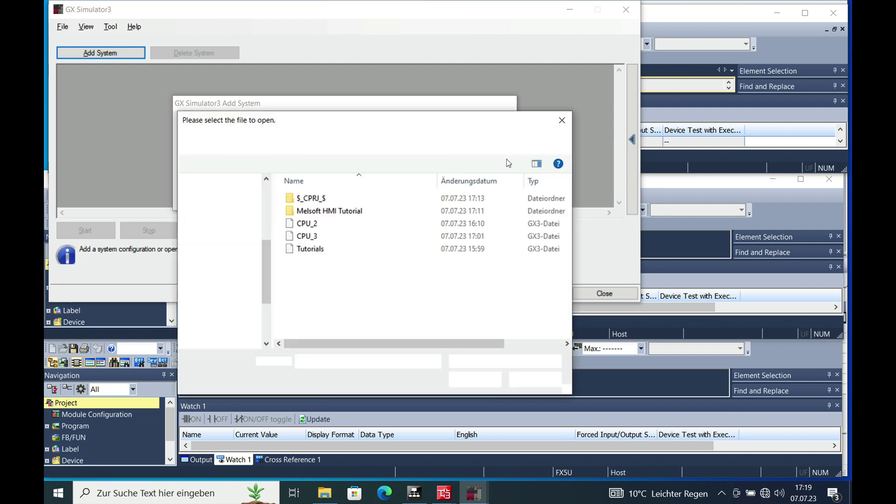
click(316, 250)
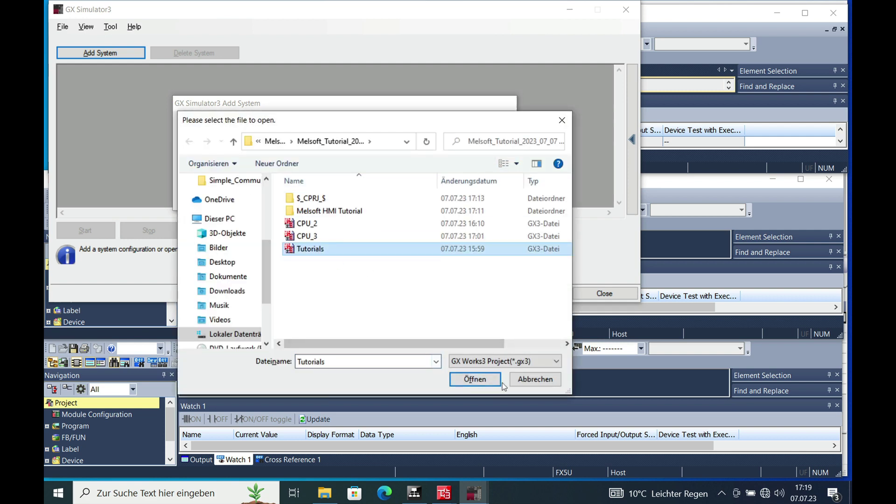
click(480, 381)
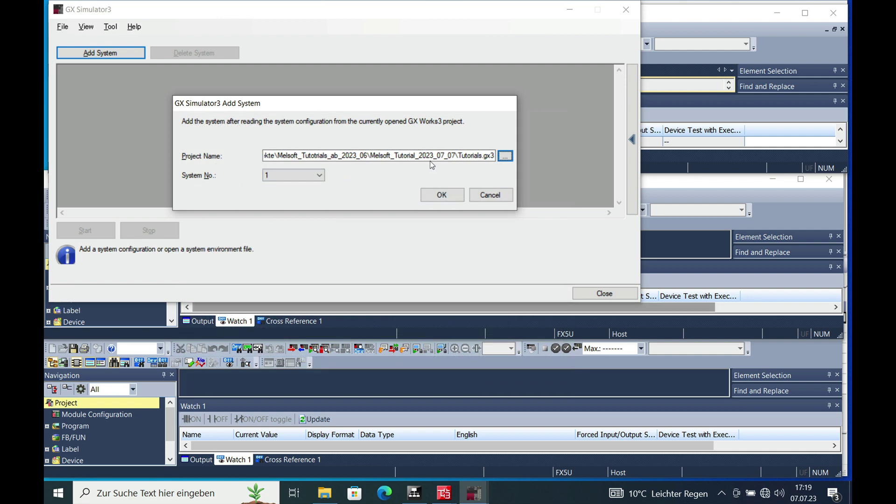
click(442, 194)
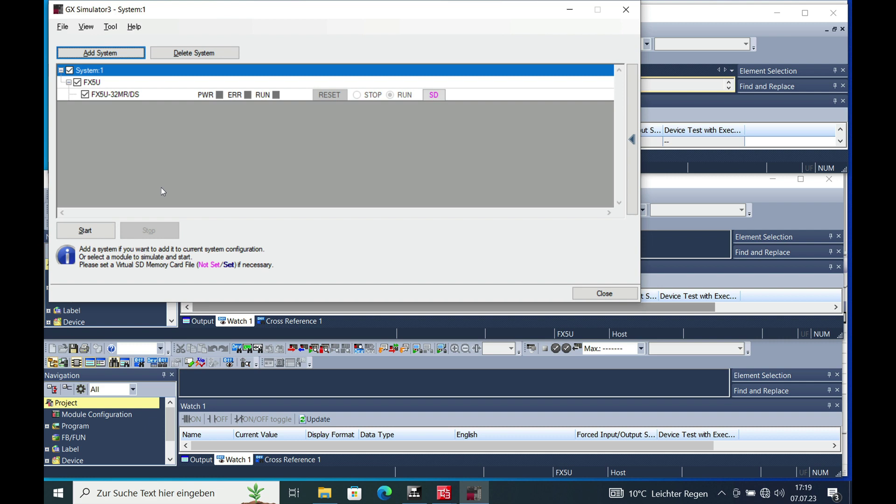
Add the CPU_2 project file as System 2.
click(107, 53)
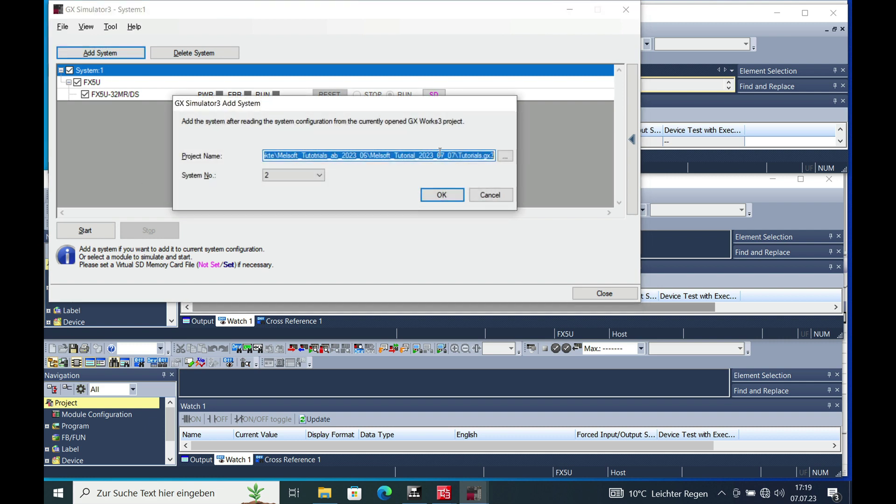
click(507, 157)
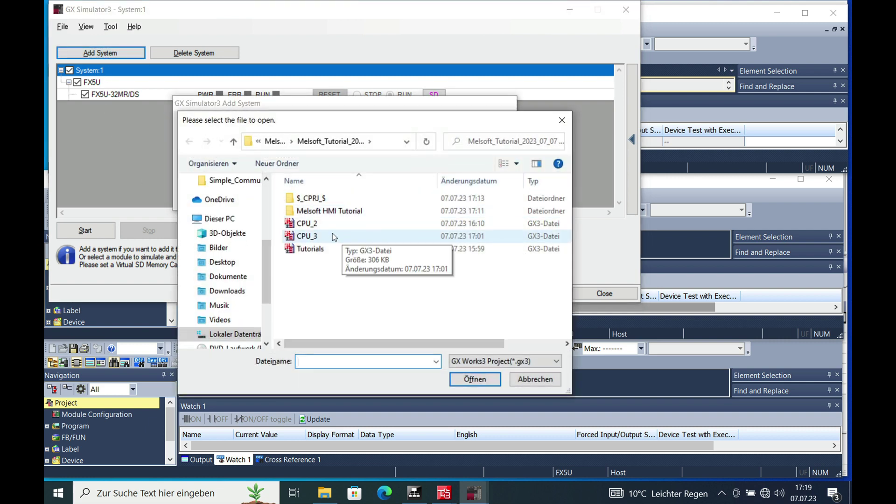
click(321, 224)
click(474, 379)
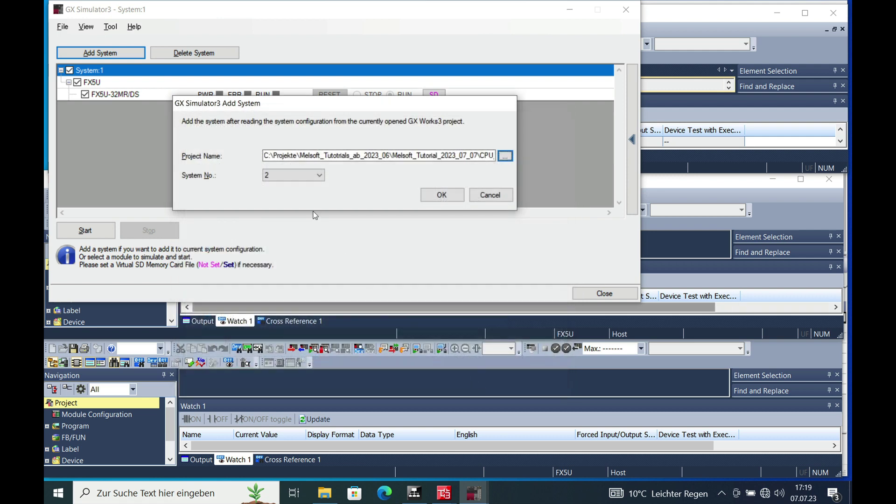
click(444, 199)
Add CPU_3 as System 3, start all three systems, and minimise GX Simulator3.
click(100, 52)
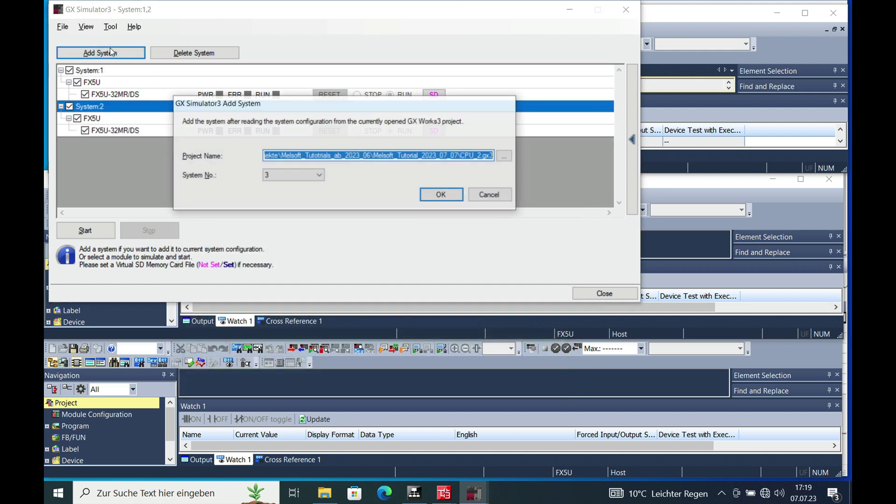
click(505, 156)
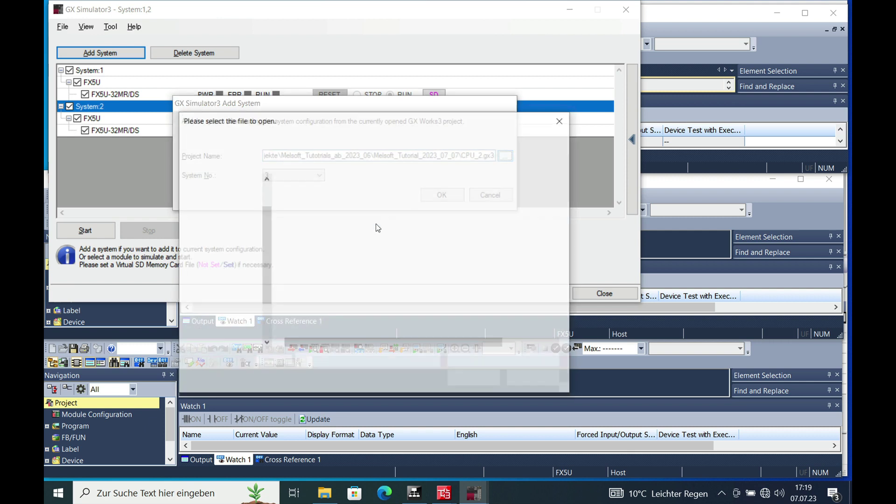
click(309, 236)
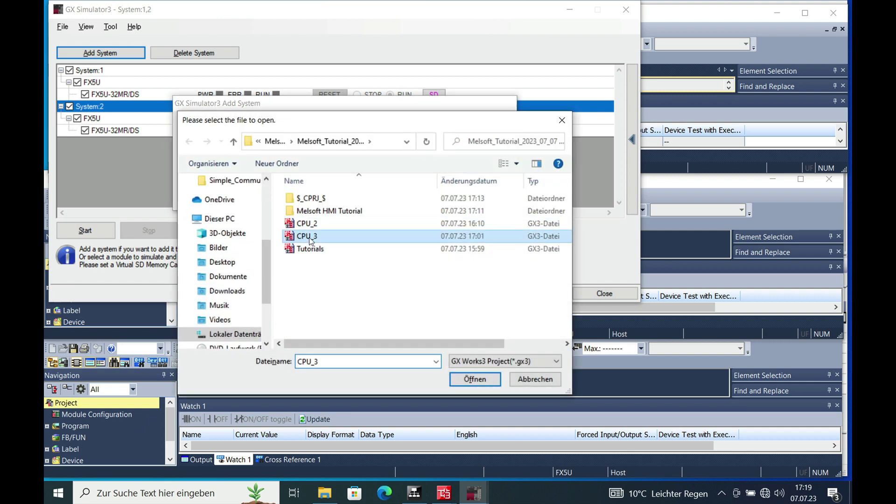
click(466, 379)
click(441, 194)
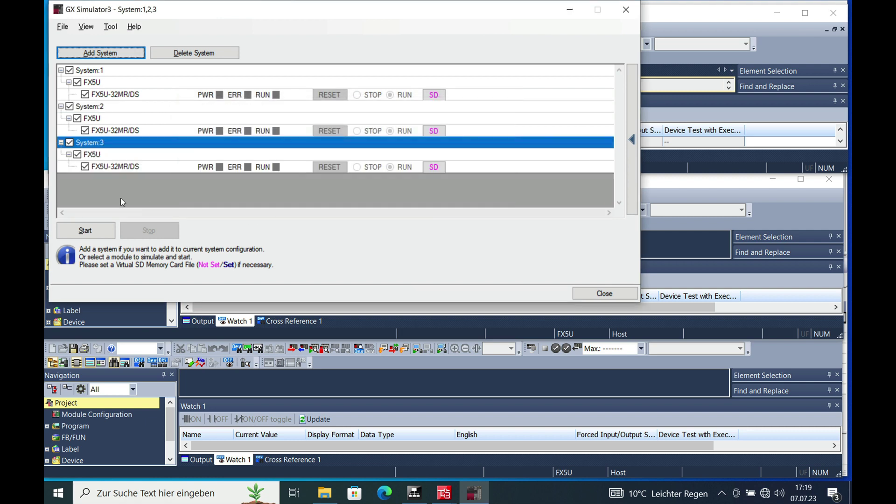
click(92, 232)
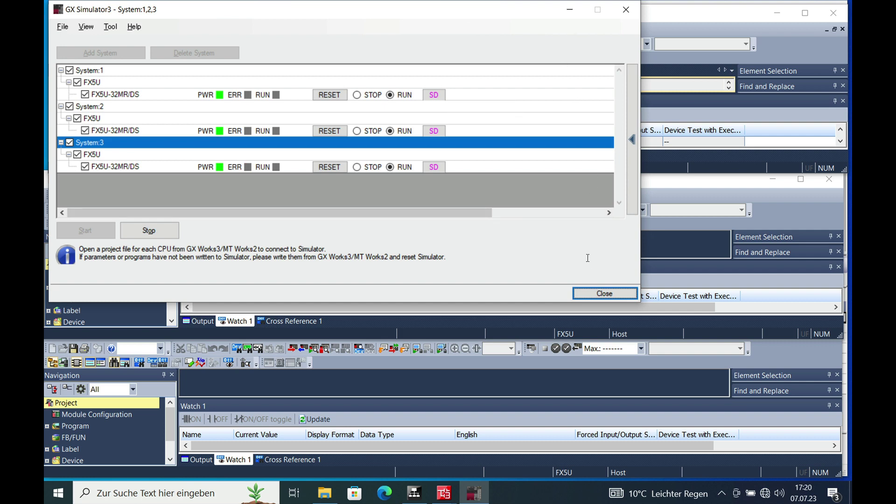
click(569, 9)
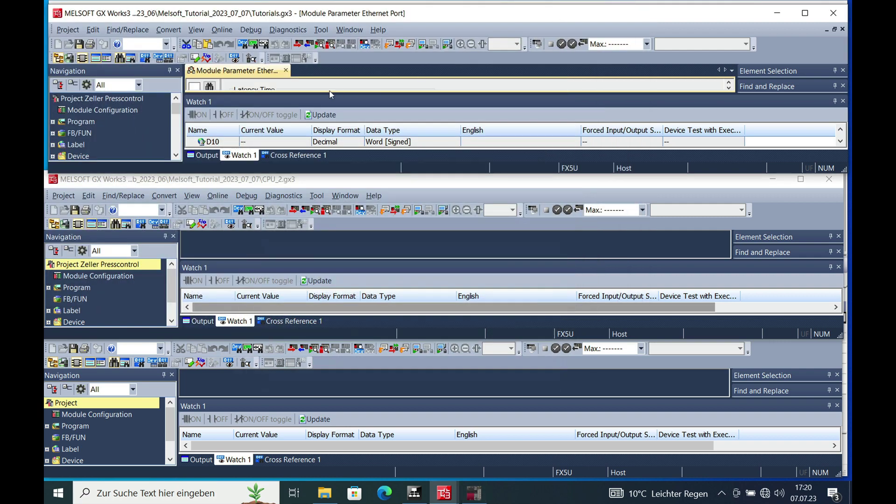
Connect Tutorials to System1's FX5U-32MR/DS via Connect Simulation, showing Simulation (1).
click(256, 33)
mouse_move(279, 47)
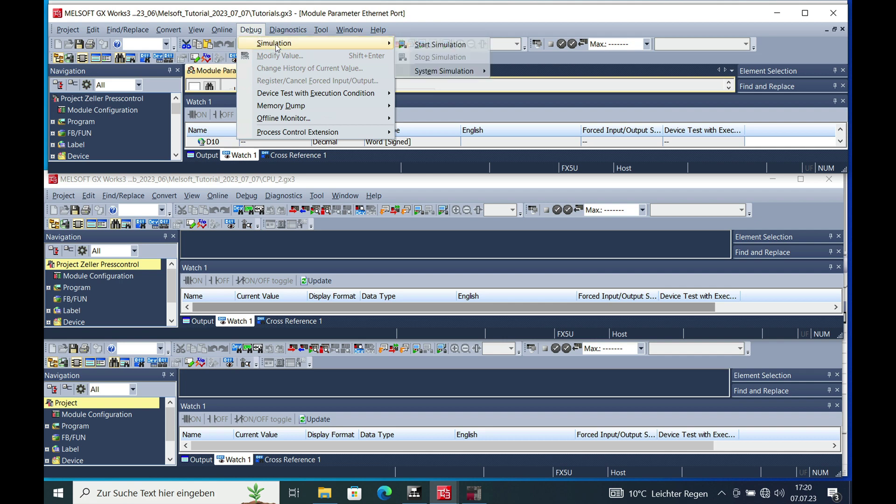
mouse_move(444, 74)
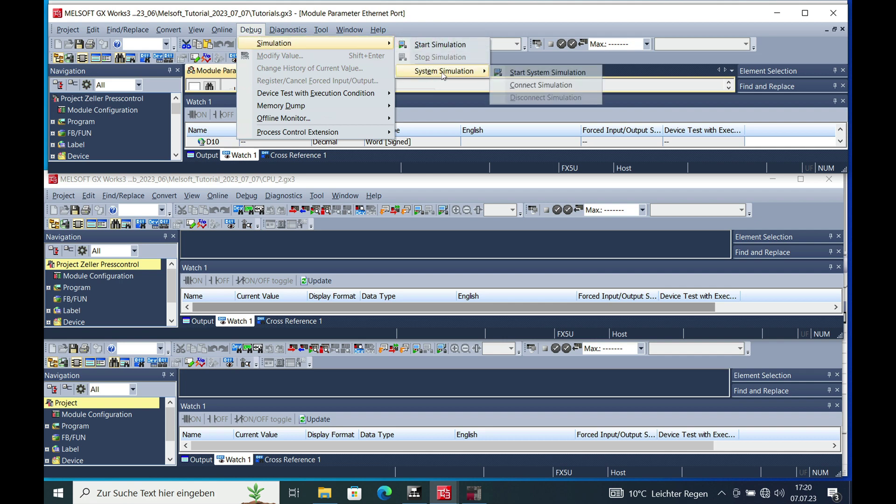
click(548, 86)
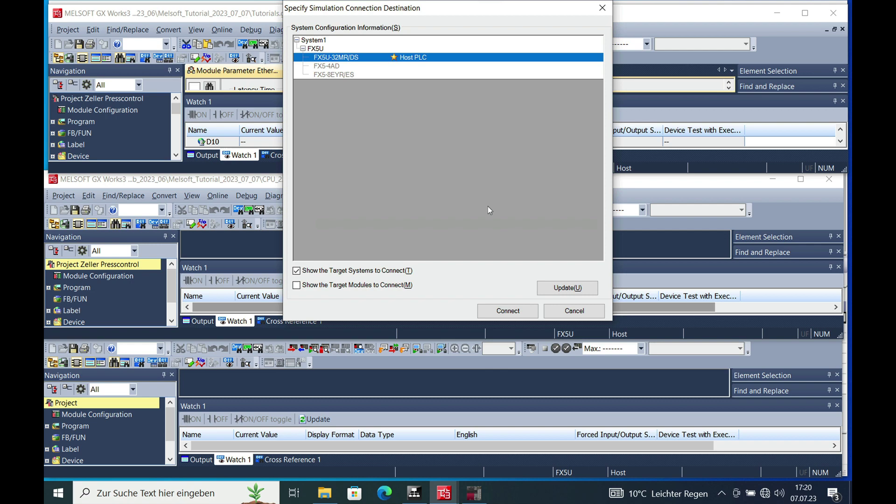
click(522, 311)
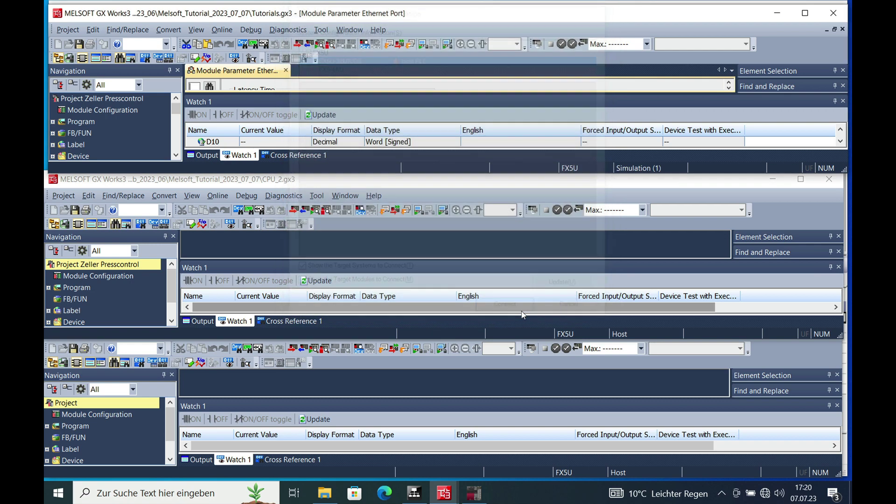
Link CPU_2 to System2's FX5U-32MR/DS through Connect Simulation, status Simulation (2).
click(320, 184)
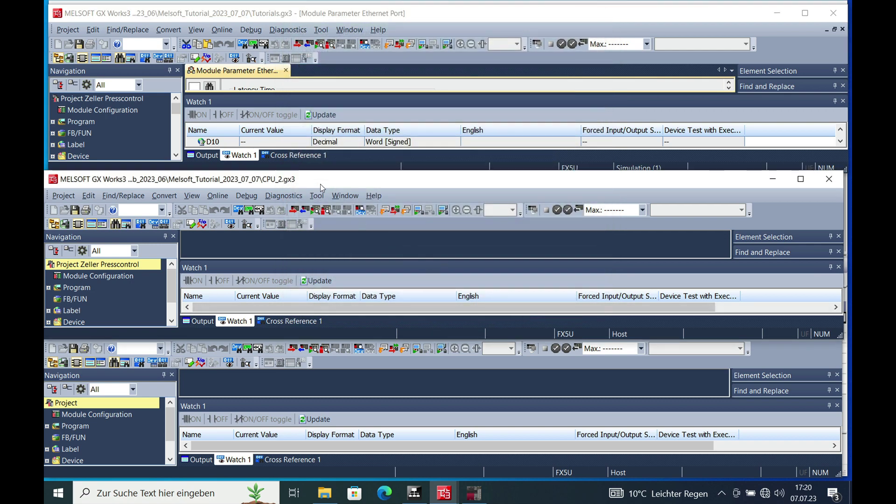
click(283, 196)
key(Left)
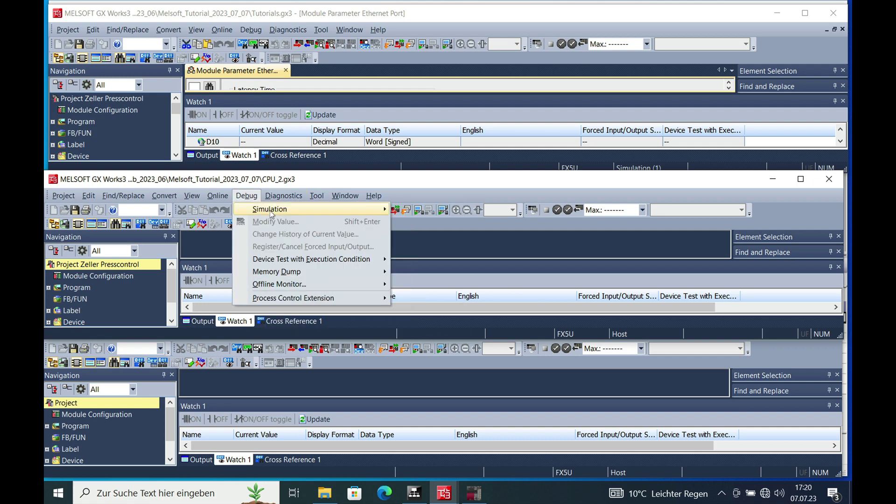
mouse_move(270, 210)
mouse_move(440, 241)
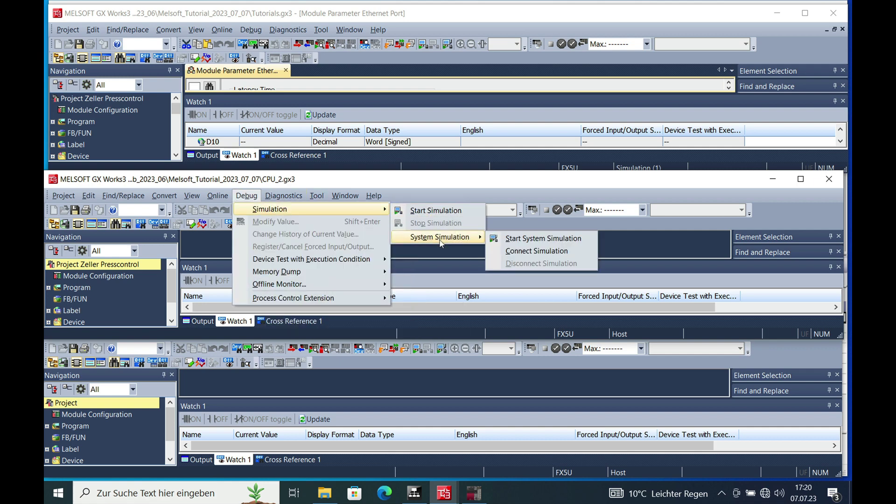
click(526, 252)
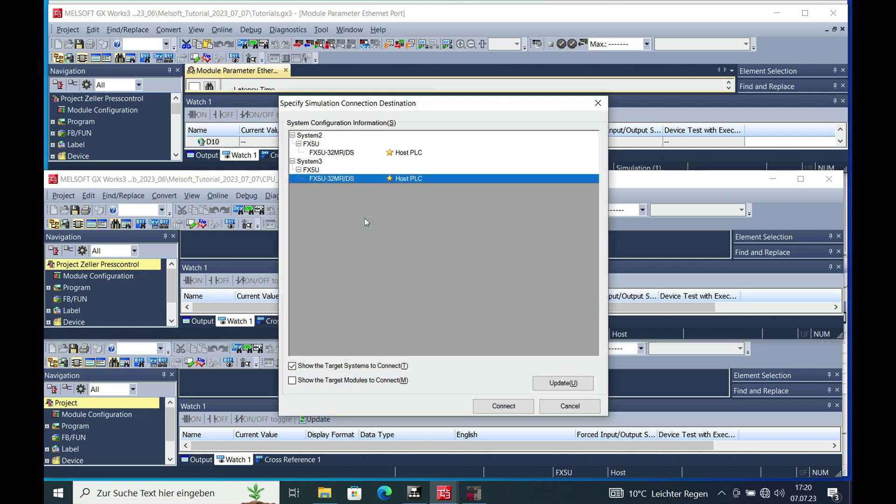
click(321, 154)
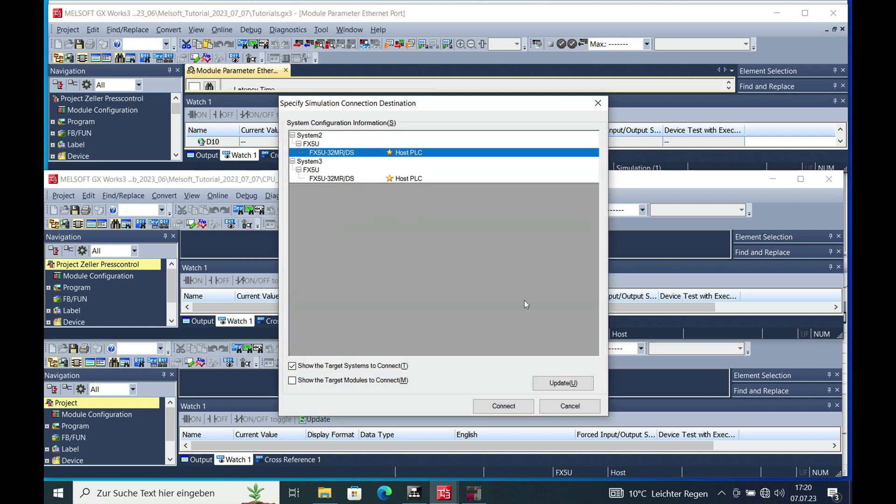
click(506, 410)
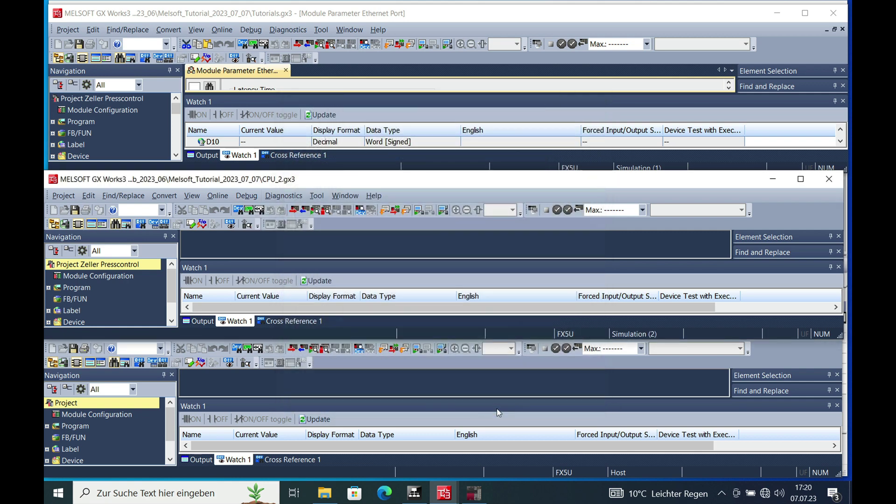
click(366, 326)
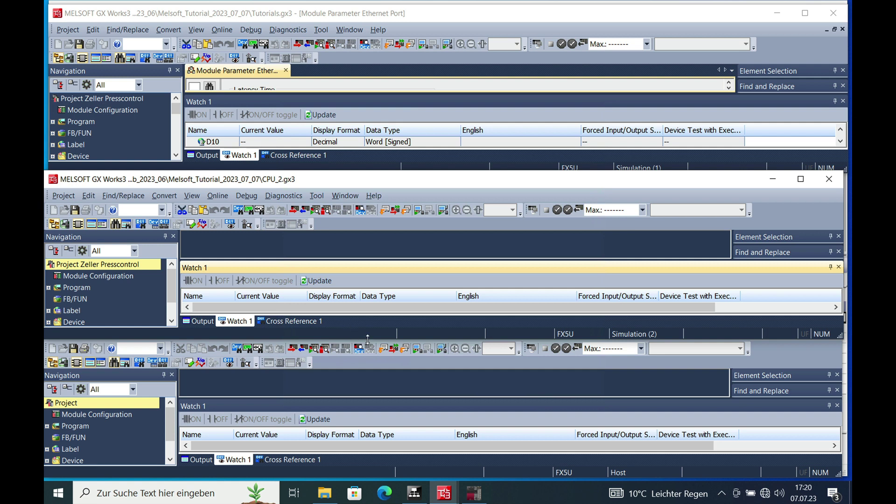
Link CPU_3 to System3's FX5U-32MR/DS through Connect Simulation, status Simulation (3).
click(360, 394)
click(245, 334)
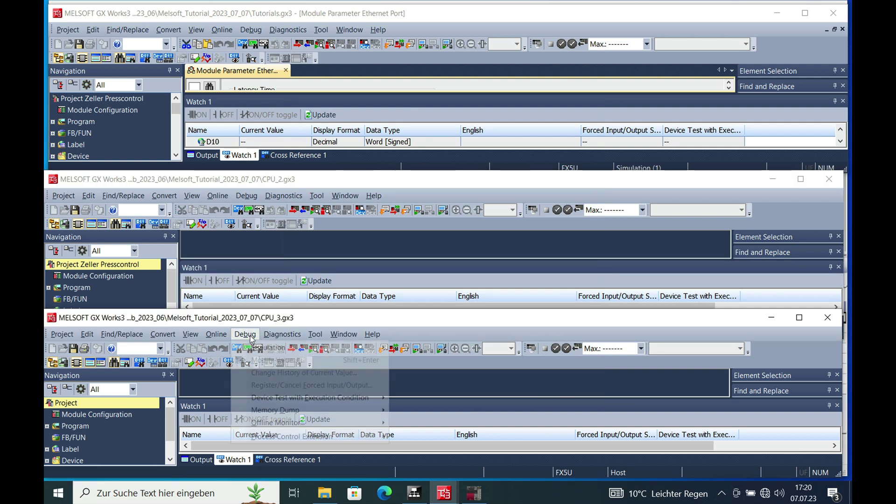
mouse_move(268, 348)
mouse_move(438, 372)
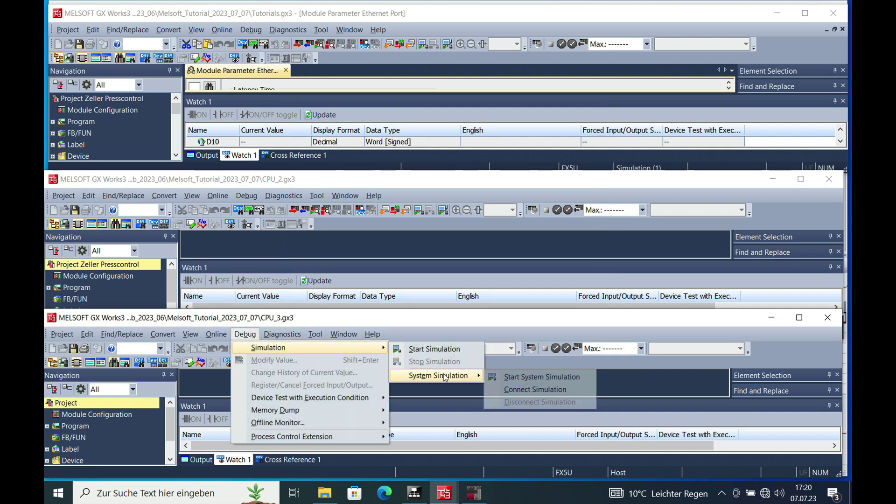
click(537, 386)
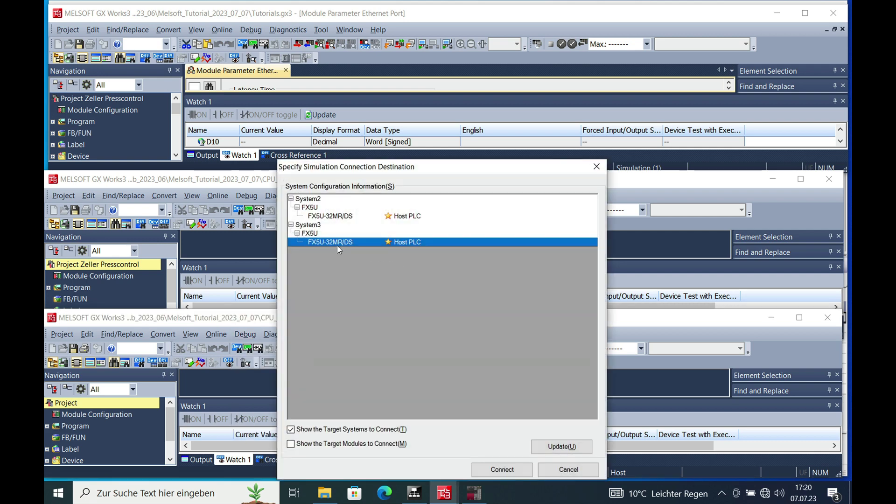
click(509, 469)
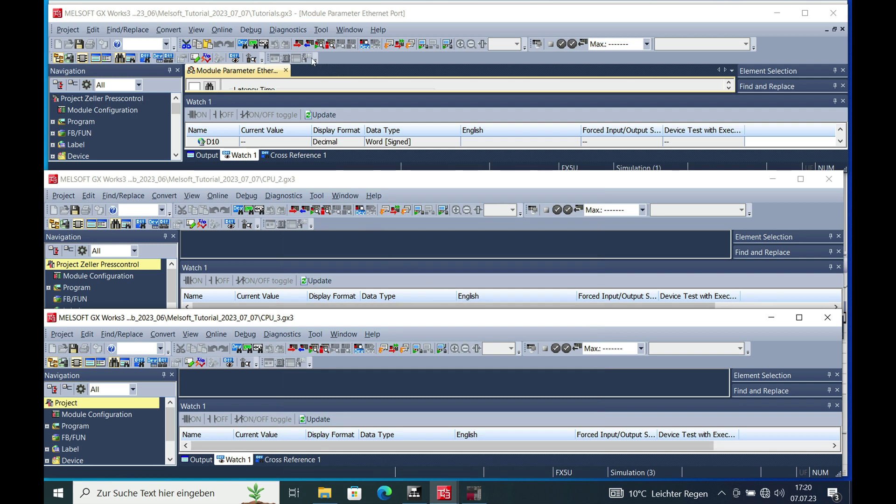
Write Parameter + Program from Tutorials to its simulated PLC and close the transfer window.
click(299, 46)
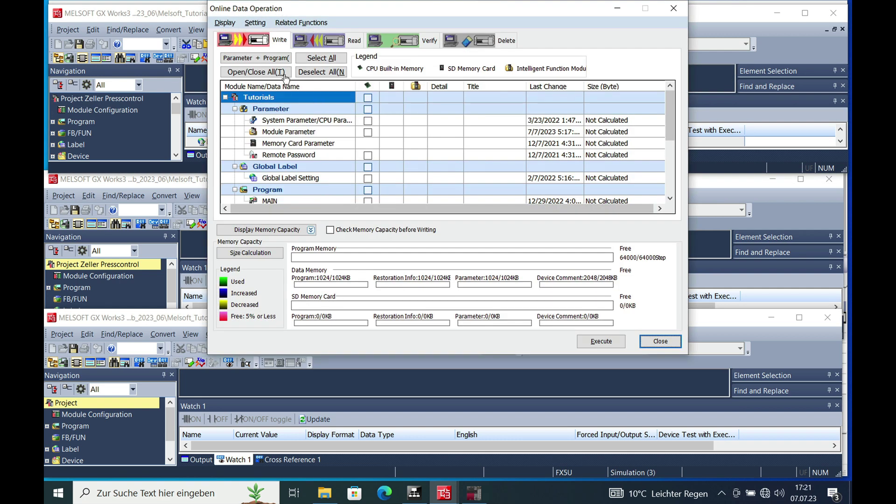
click(261, 58)
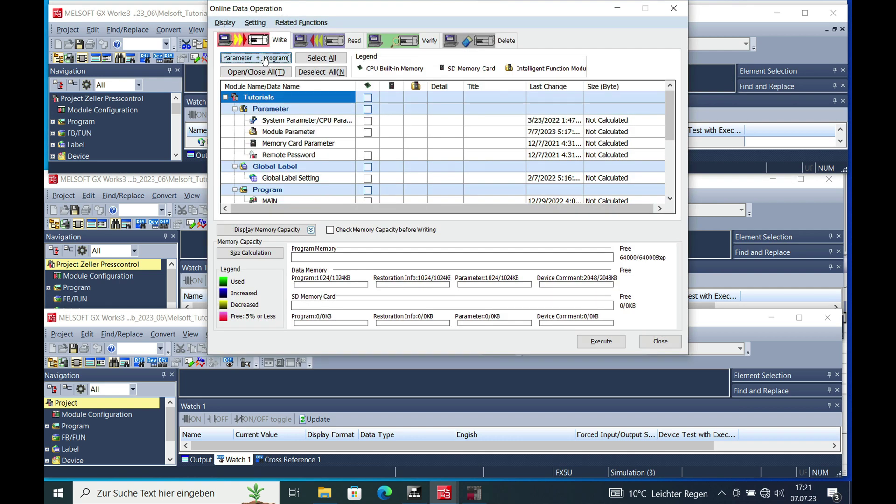
click(612, 345)
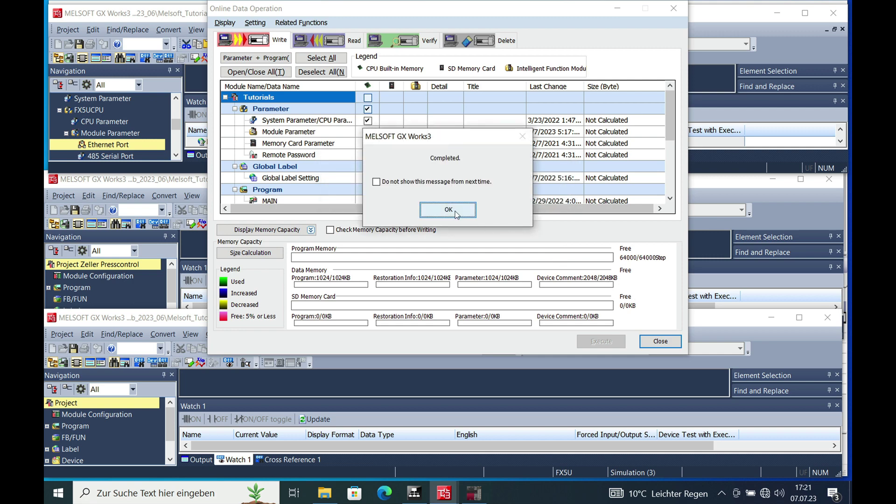
click(448, 210)
click(660, 341)
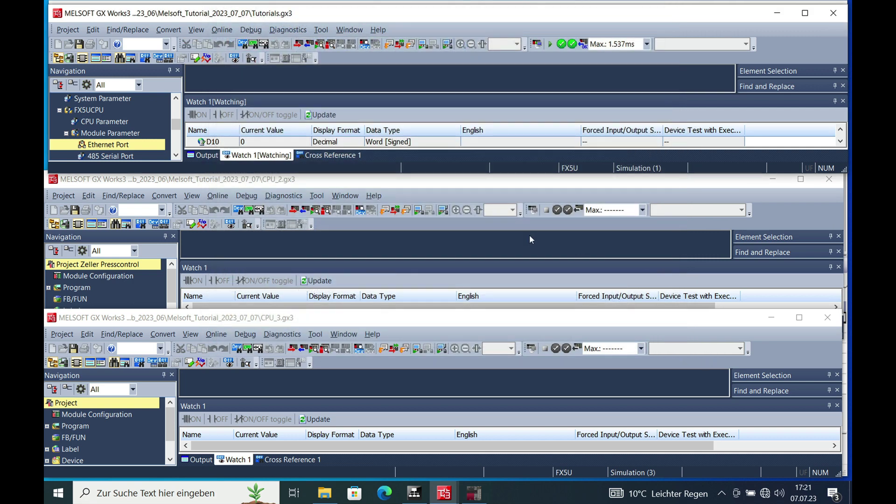
click(293, 211)
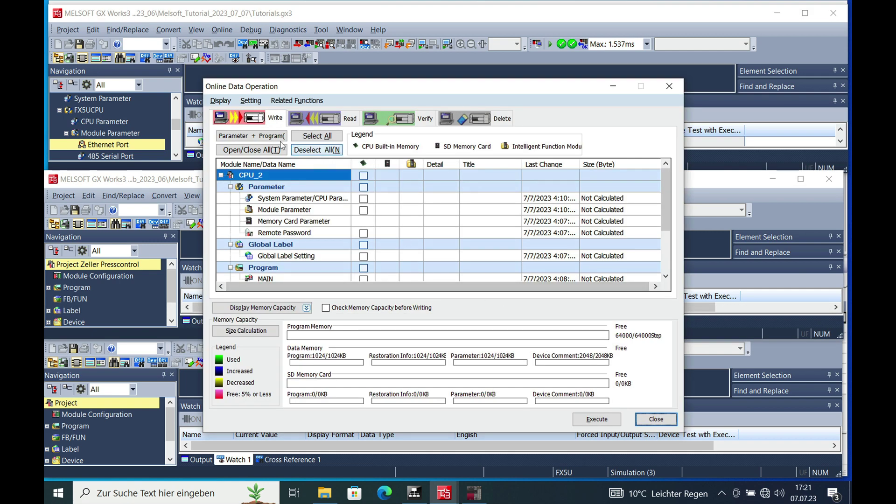
Write CPU_2's Parameter + Program to its simulated PLC and close the transfer window.
click(278, 136)
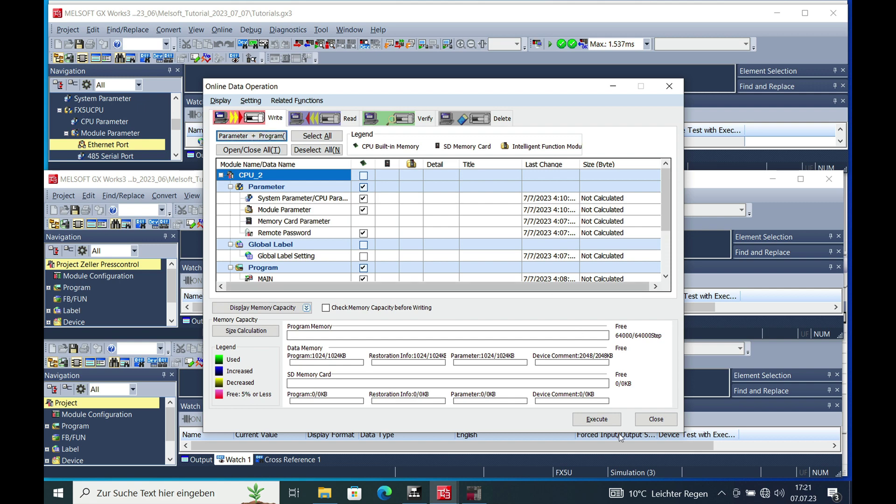
click(597, 419)
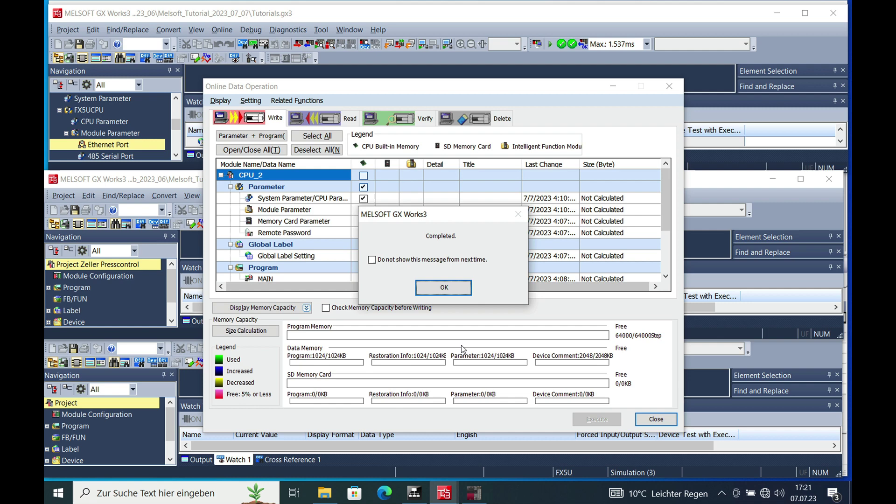
click(445, 288)
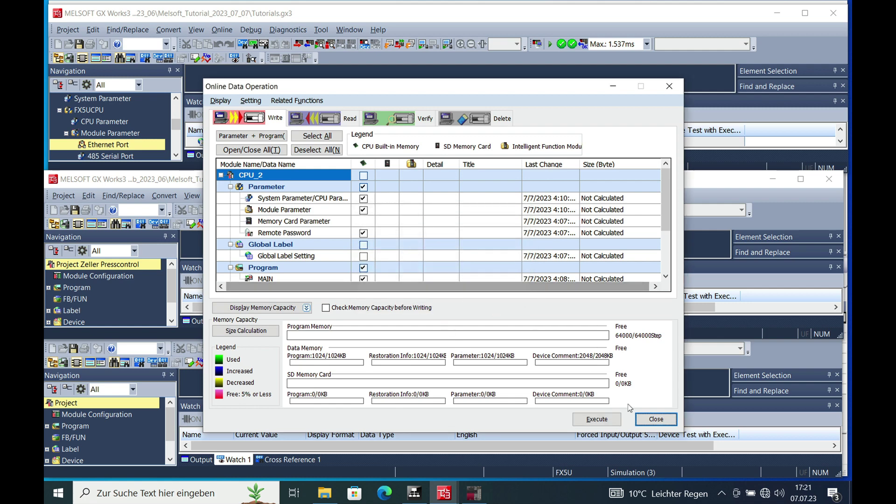
click(663, 424)
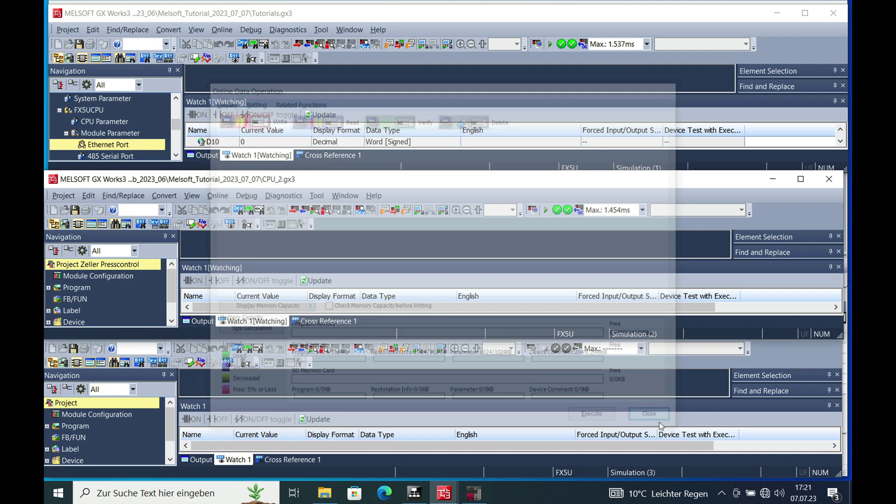
Write CPU_3's Parameter + Program to its simulated PLC and close the transfer window.
click(294, 351)
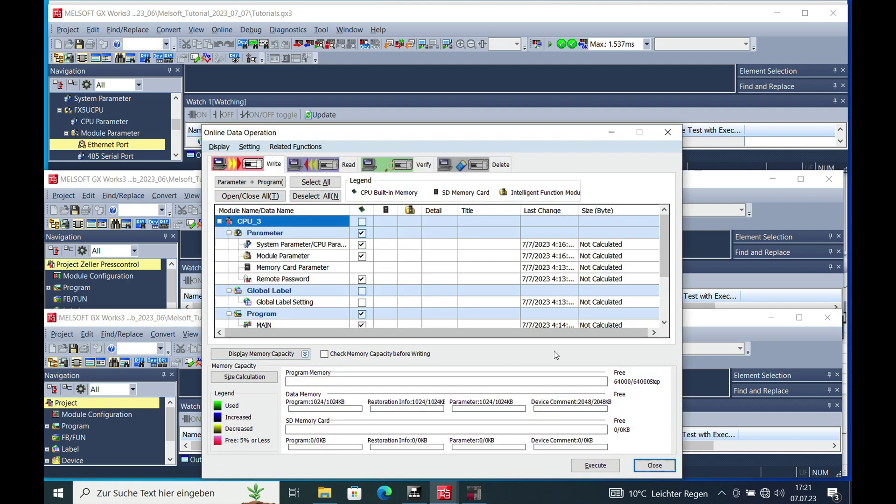
click(596, 465)
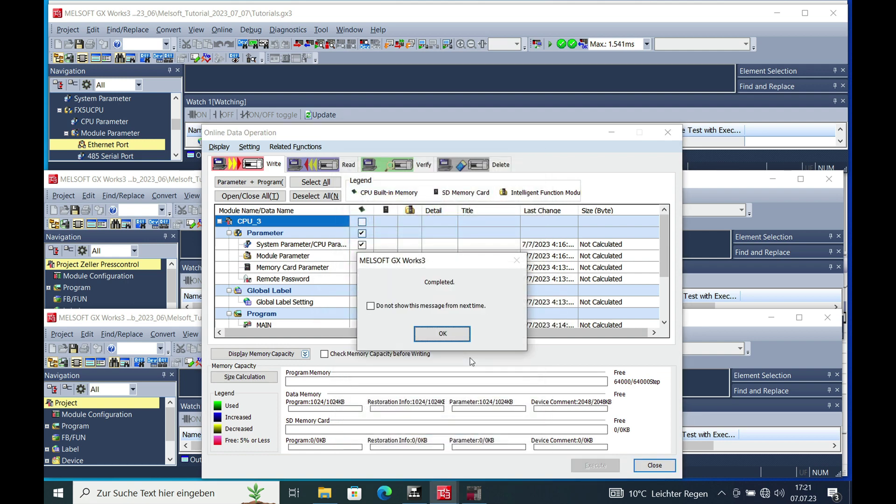
click(453, 334)
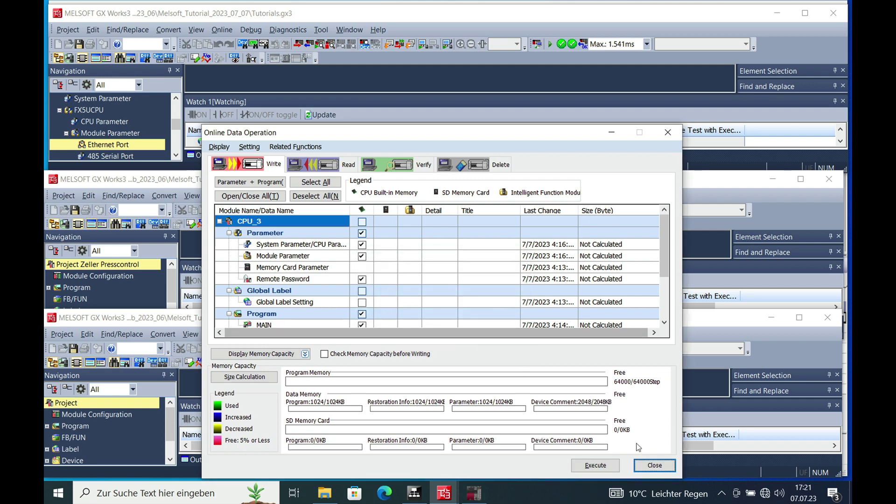
click(656, 465)
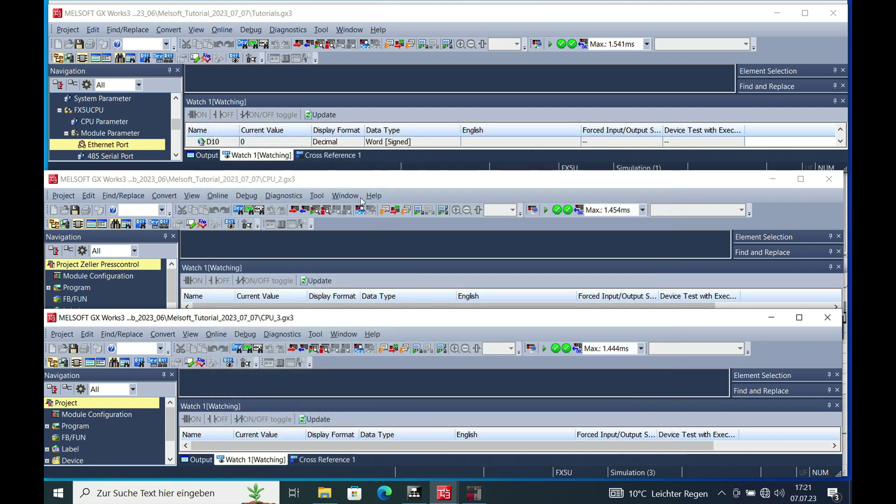
Reposition the CPU_2 and CPU_3 windows and add D10 to their Watch 1 lists, each reading 0.
drag(350, 186, 347, 161)
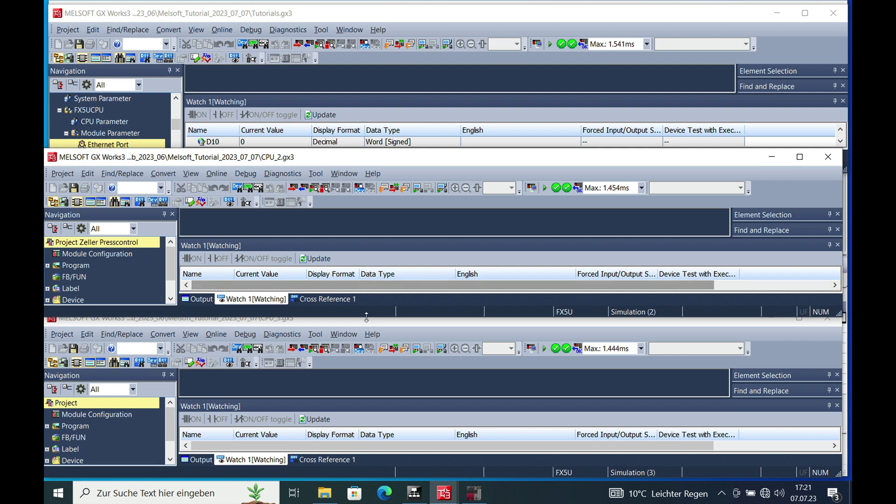
drag(366, 319, 368, 333)
click(203, 286)
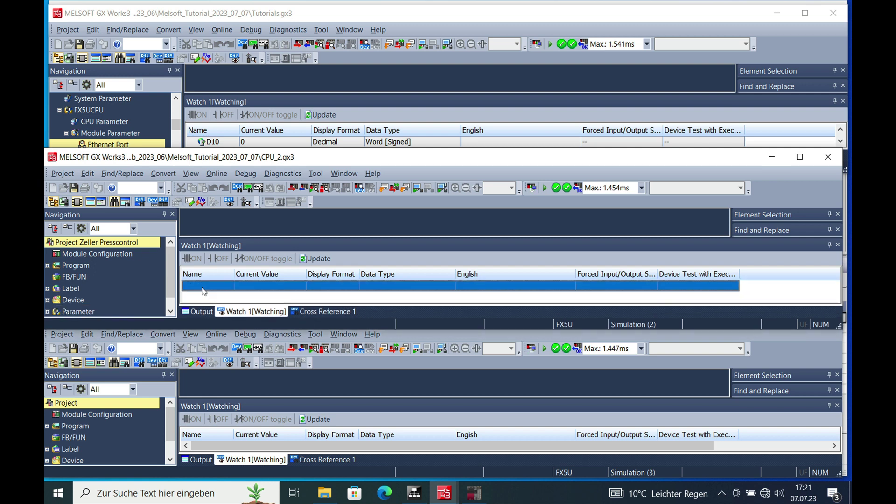
double_click(202, 289)
text(d10)
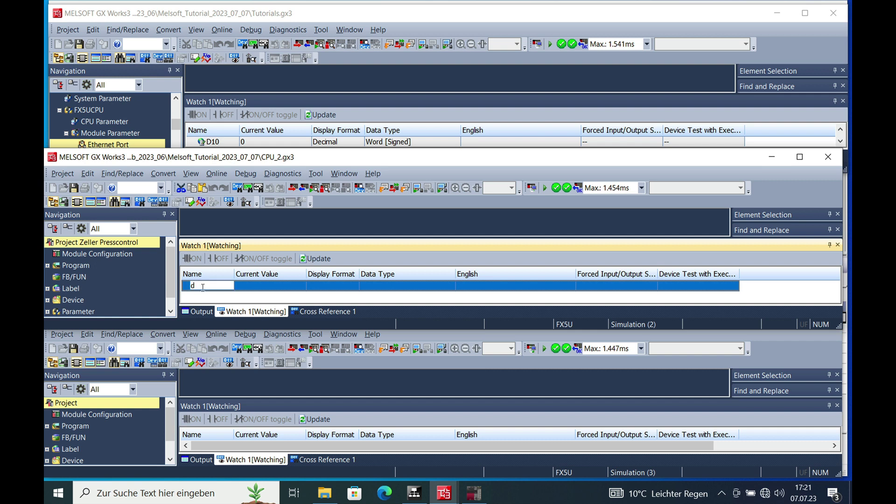
click(245, 393)
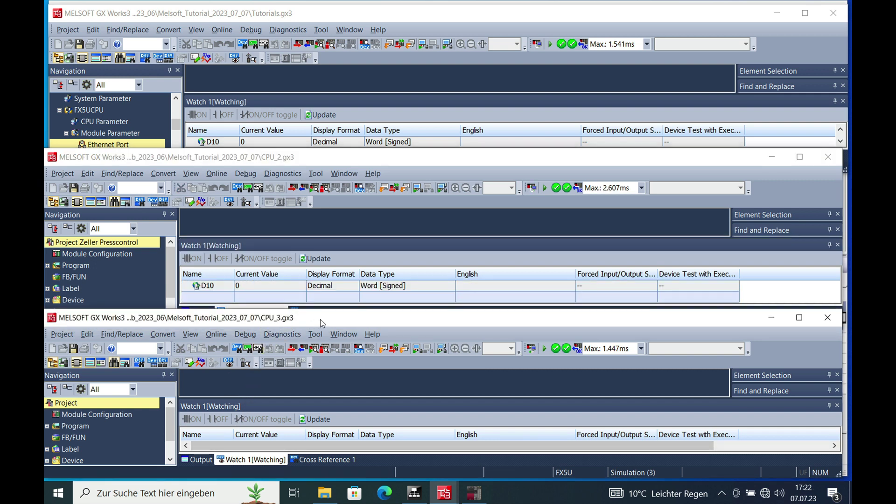
drag(321, 319, 321, 303)
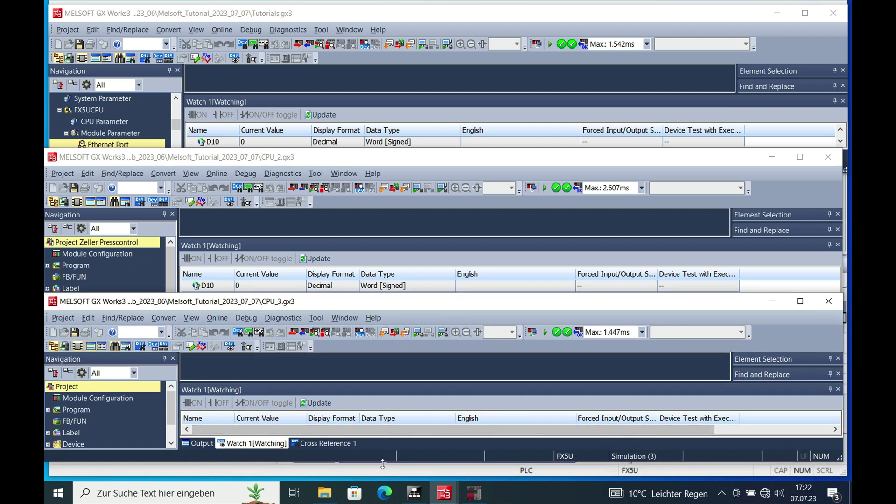
drag(379, 461, 379, 471)
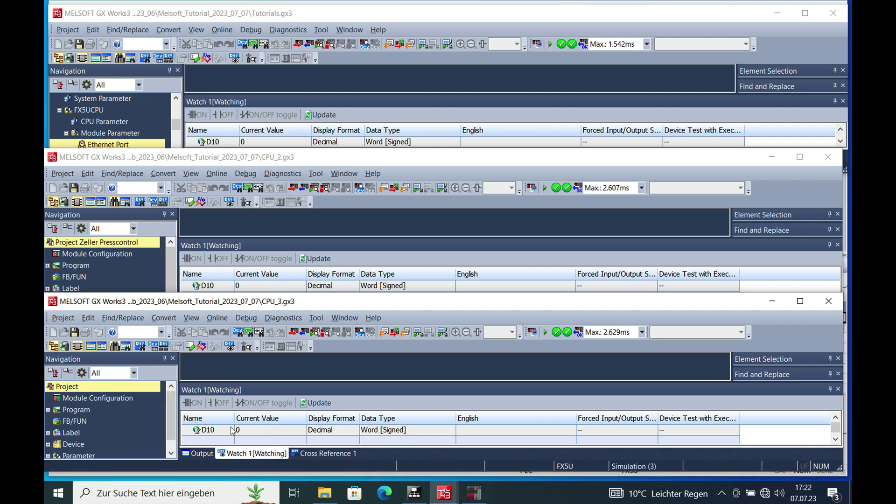
Change D10's current value in the Tutorials Watch 1 window to 1234.
double_click(259, 142)
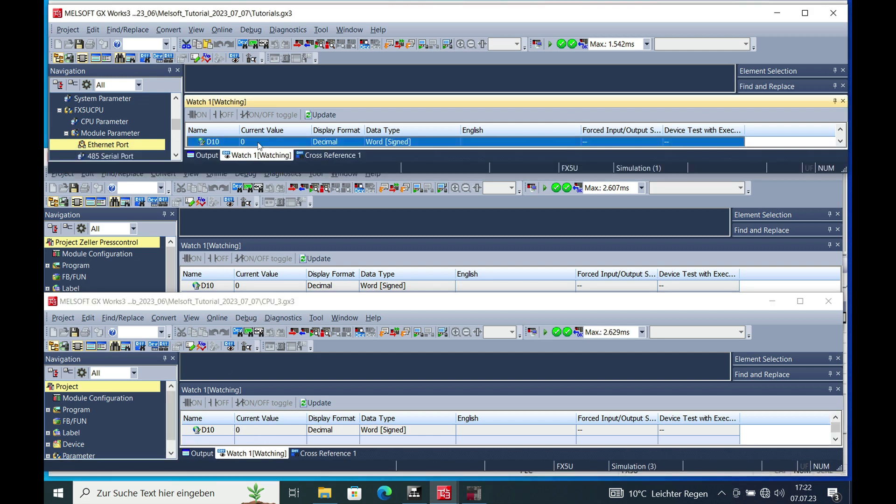
key(BackSpace)
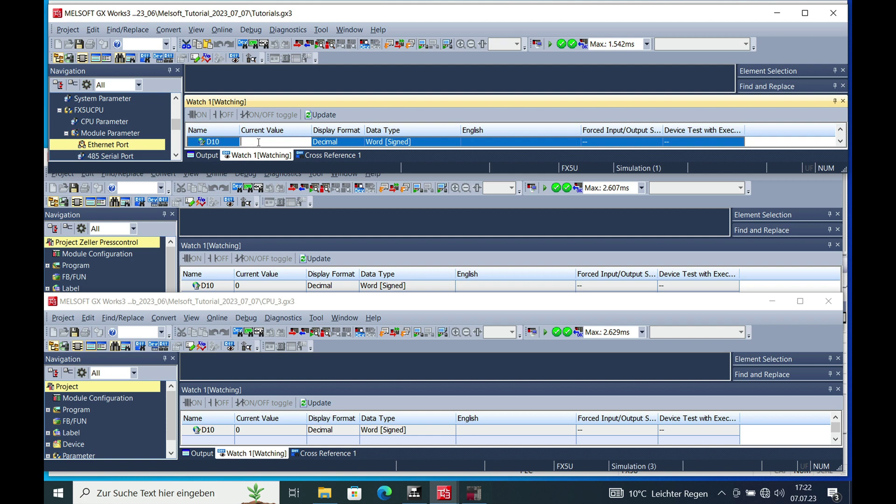
text(1234)
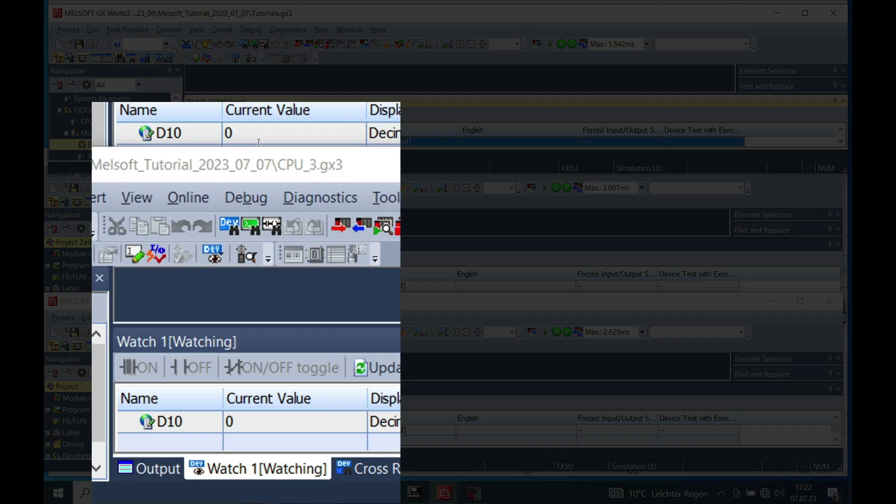
key(Return)
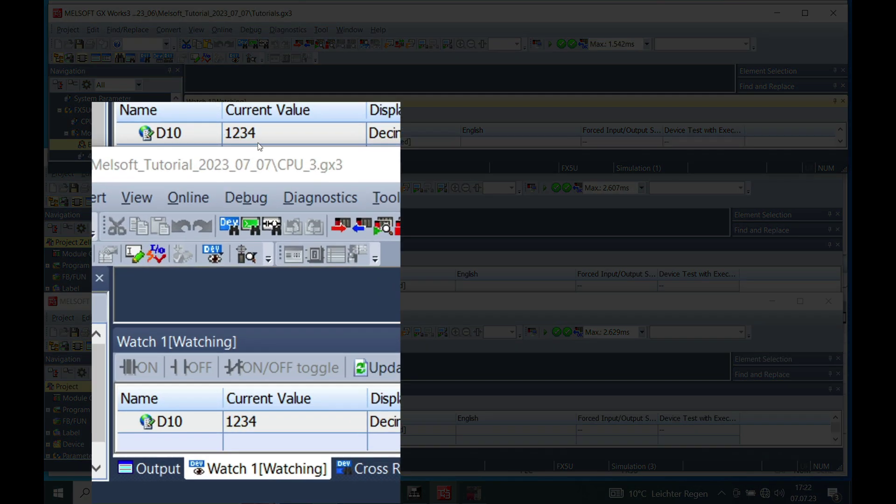